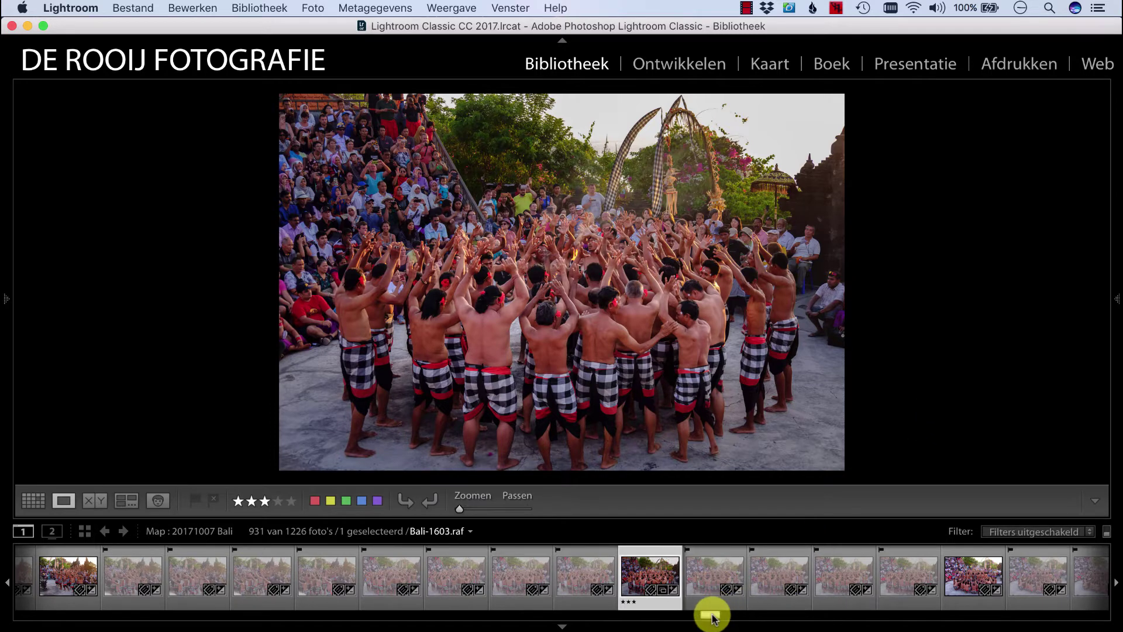
Step: Scroll the filmstrip and display Bali-1653.raf, the four-star photo of two gold-costumed dancers
left_click_drag(712, 613, 745, 617)
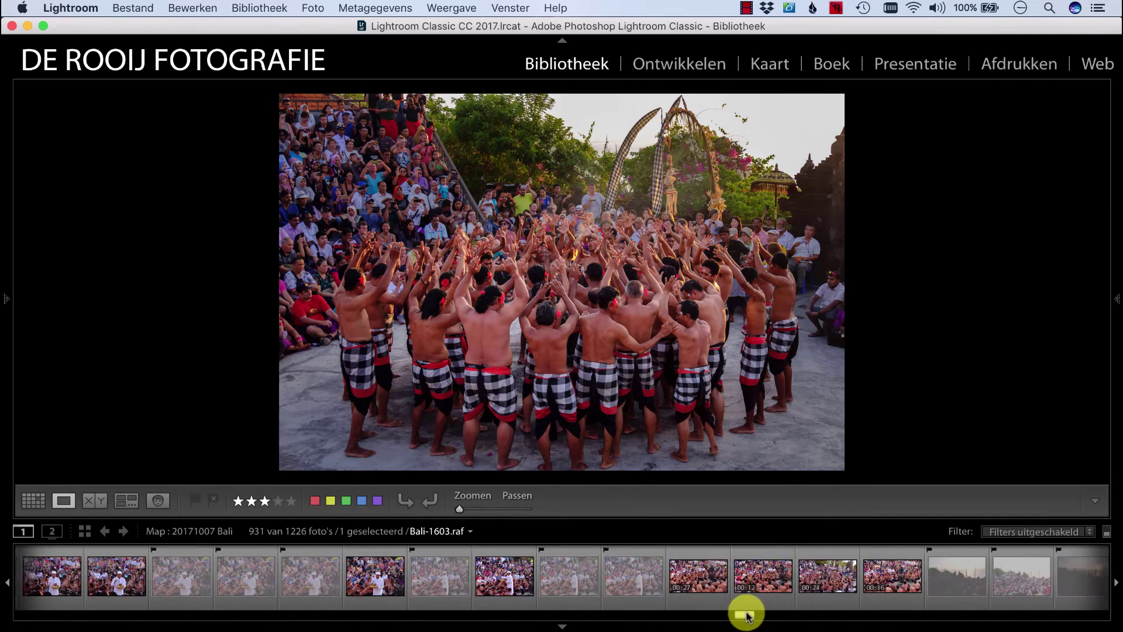
left_click_drag(745, 617, 767, 614)
left_click(644, 578)
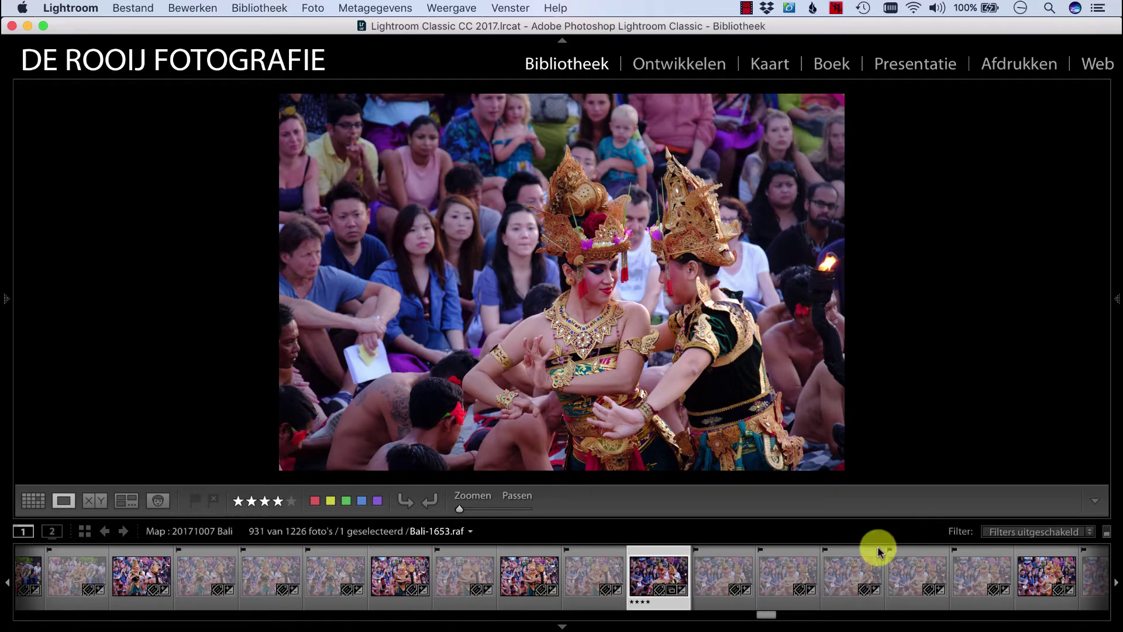
Step: Step through the three bracketed sunset exposures, ending on the darkest, Bali-1672.raf
left_click_drag(767, 613, 787, 614)
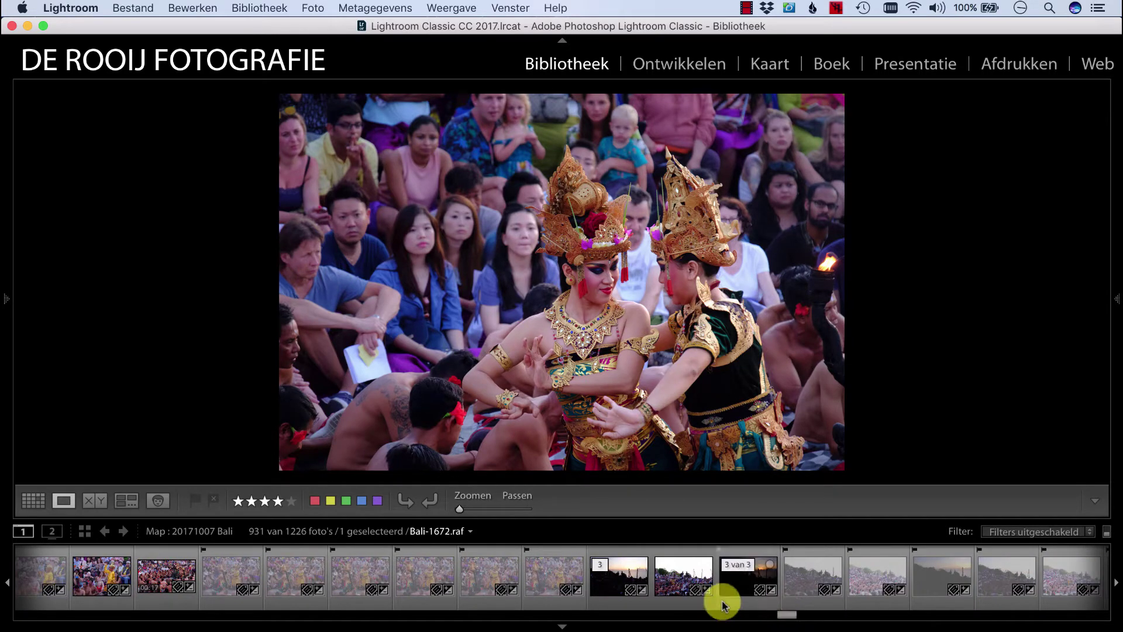
left_click(606, 584)
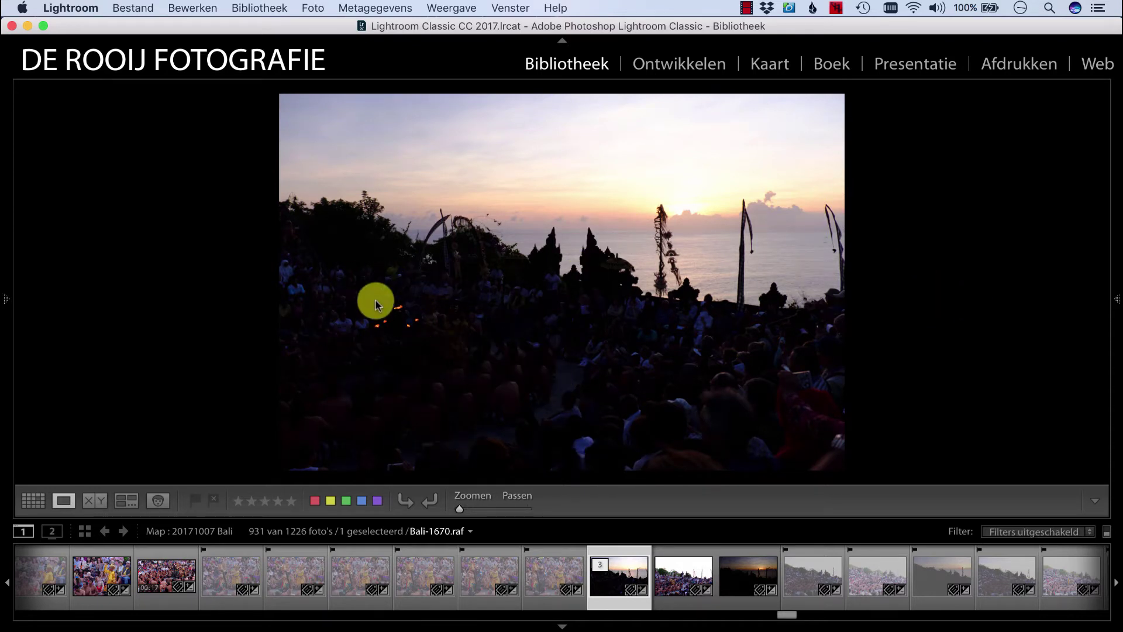
left_click(673, 584)
left_click(734, 582)
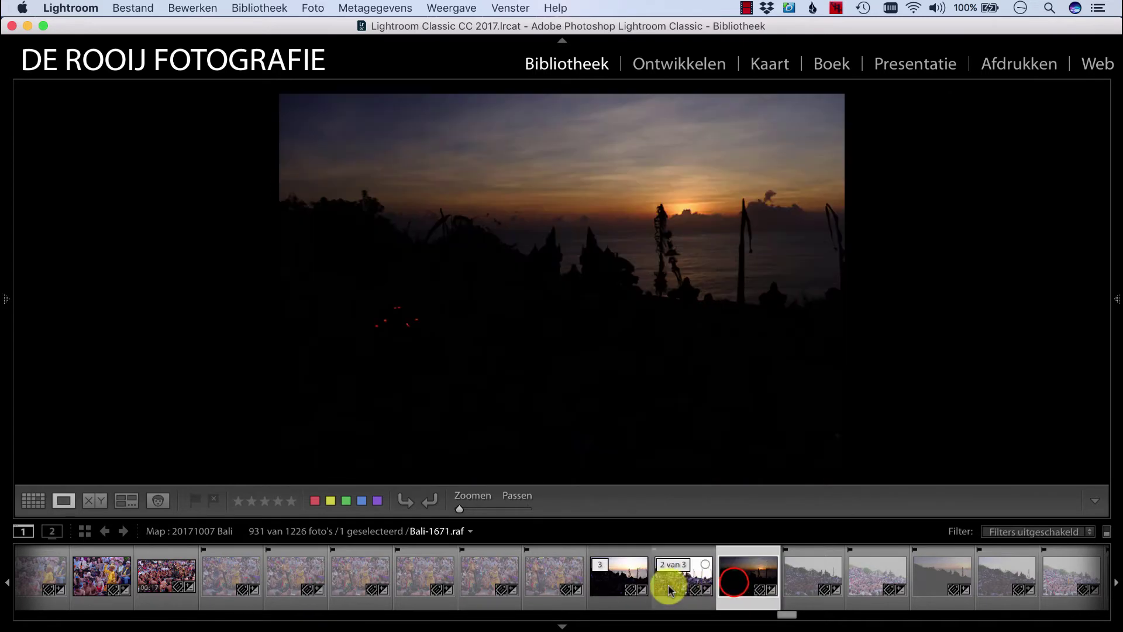
left_click(669, 588)
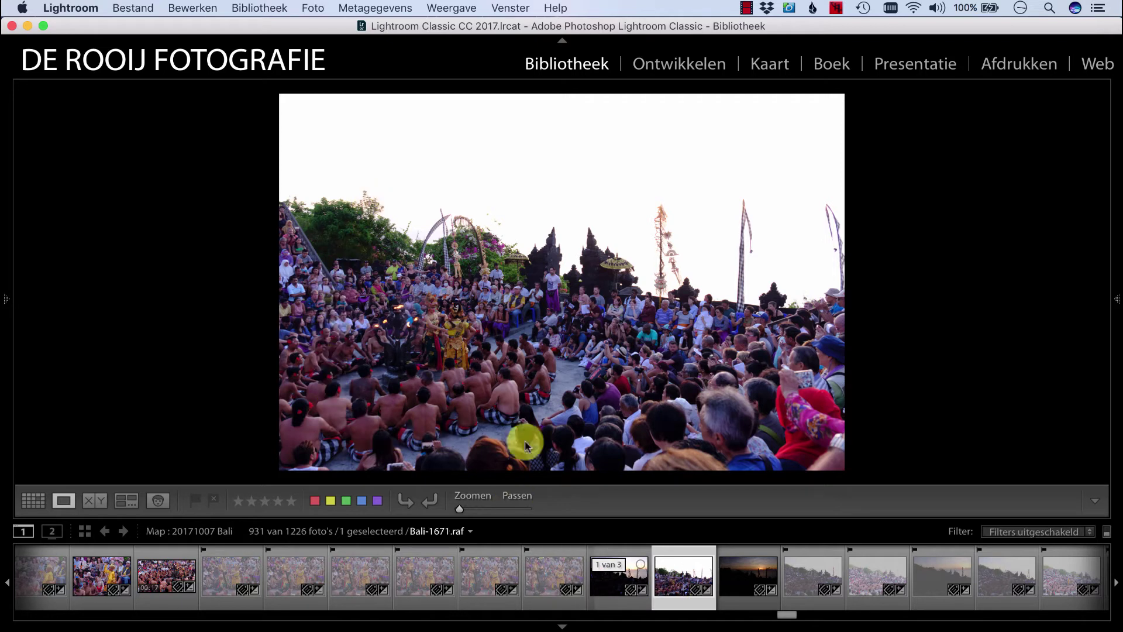
left_click(733, 585)
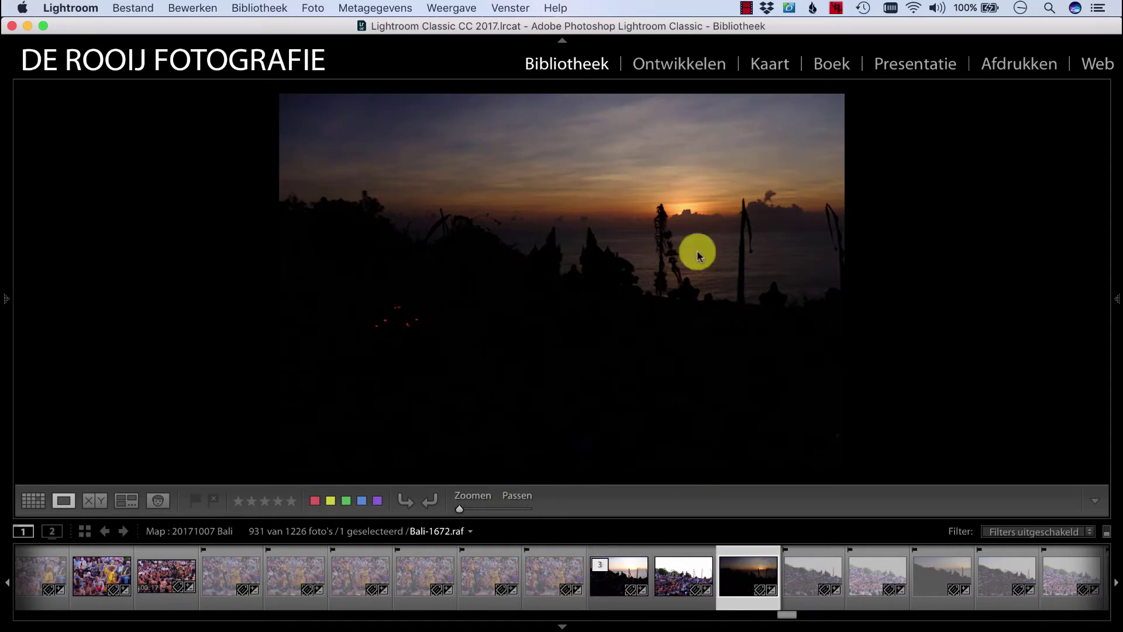
Step: Show the histogram panel, compare the bracket frames, and select all three sunset exposures
left_click(1115, 300)
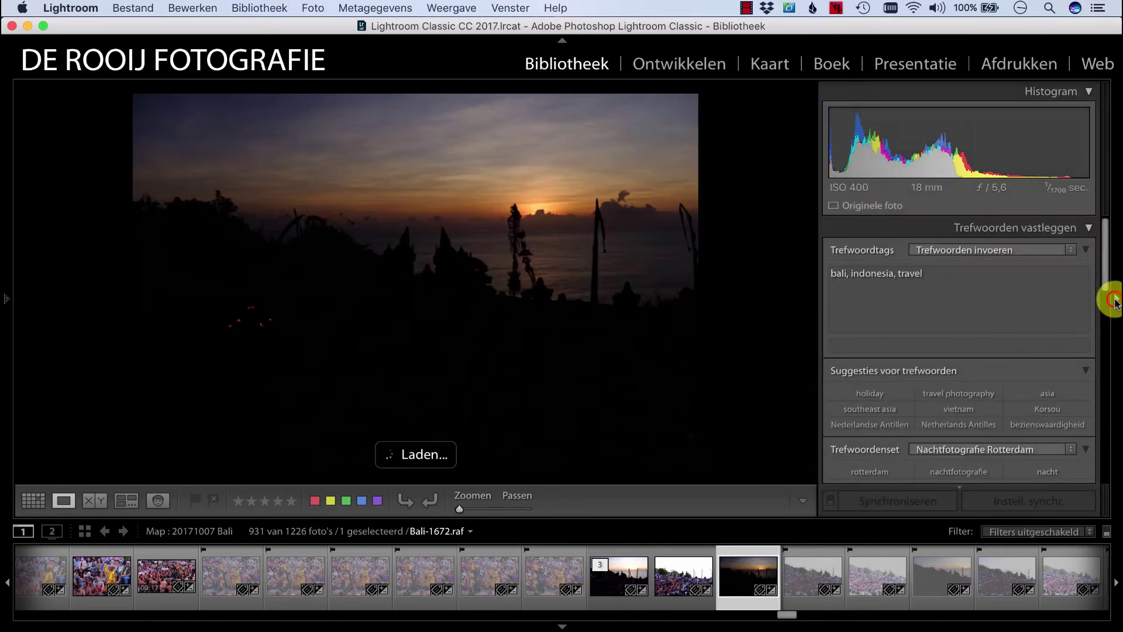
left_click(676, 585)
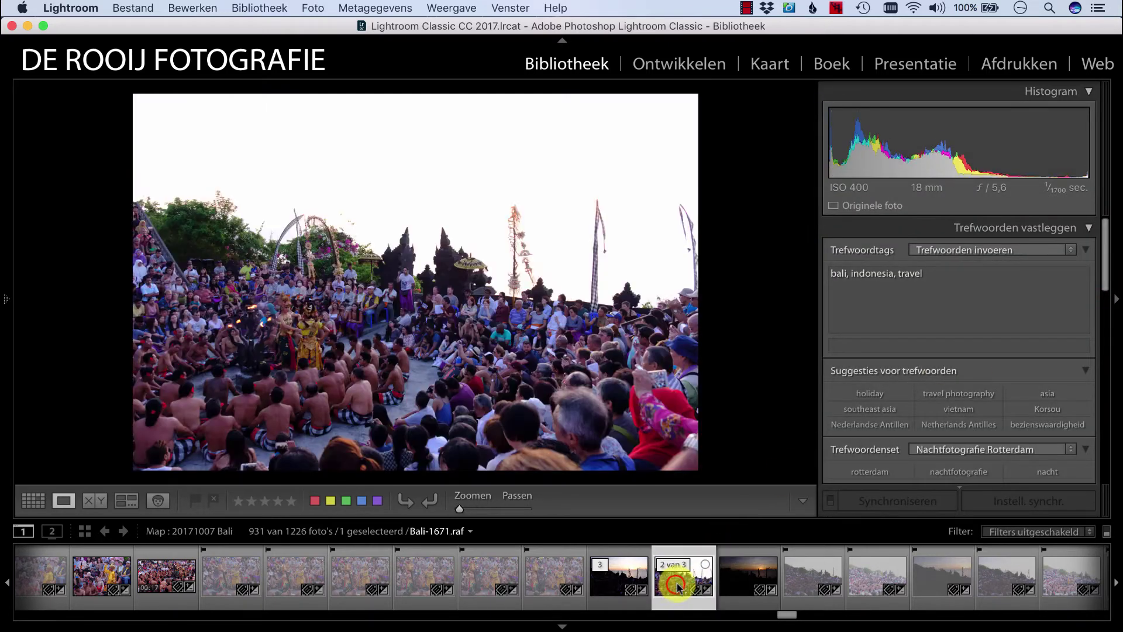
key("Left")
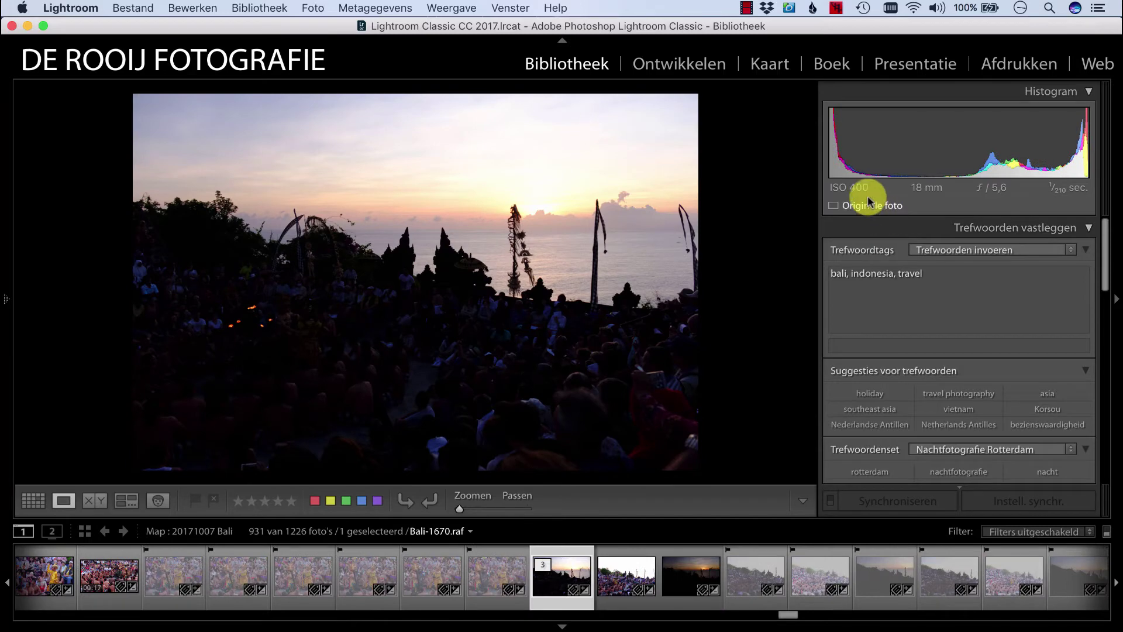
key("Right")
key("Right")
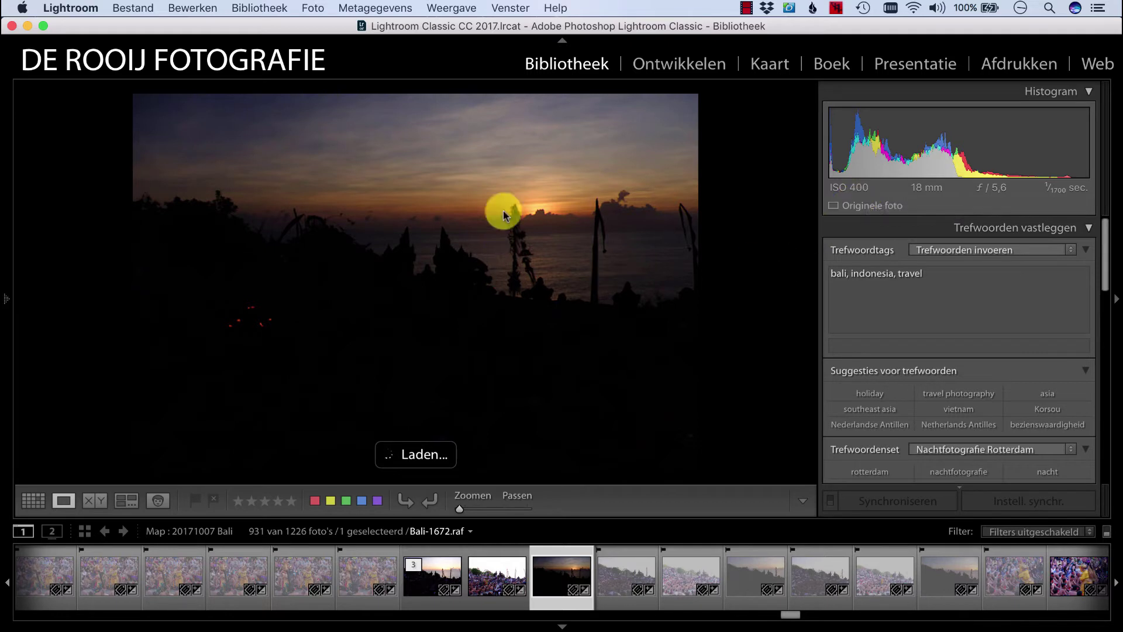
left_click(425, 586)
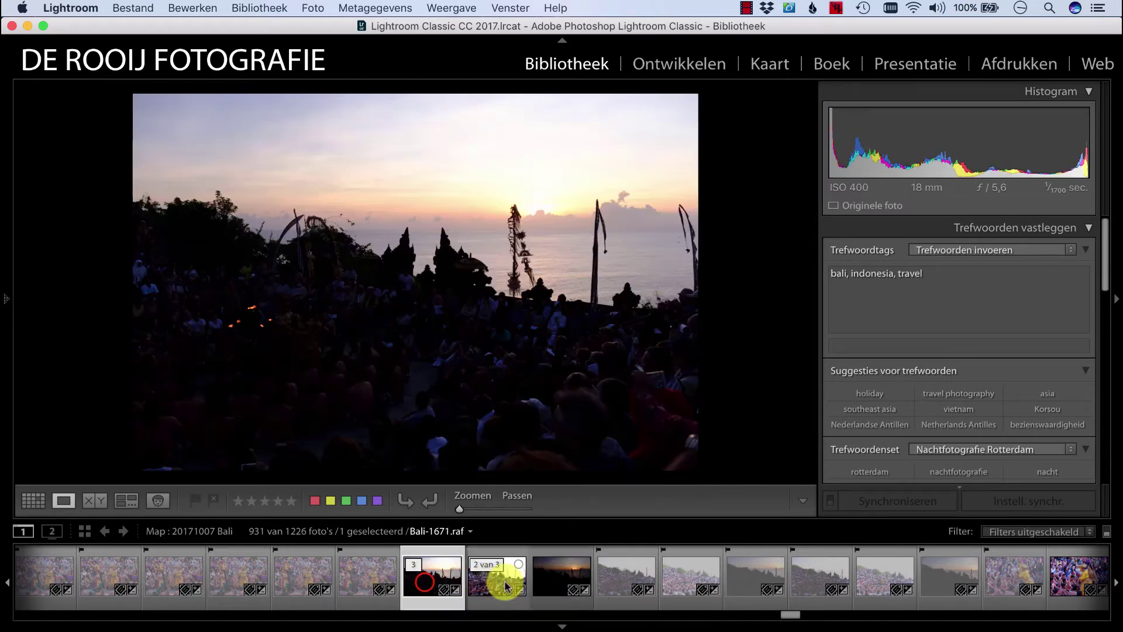
left_click(554, 578, "shift")
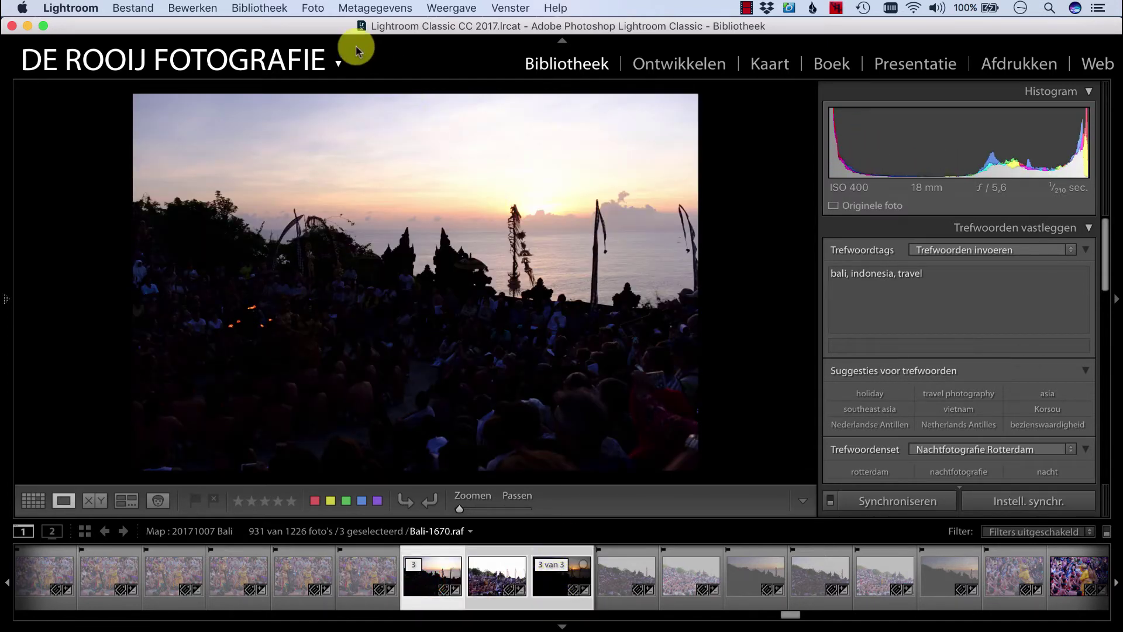
Step: Start an HDR merge preview of the three exposures via Foto > Foto samenvoegen > HDR
left_click(314, 8)
mouse_move(357, 158)
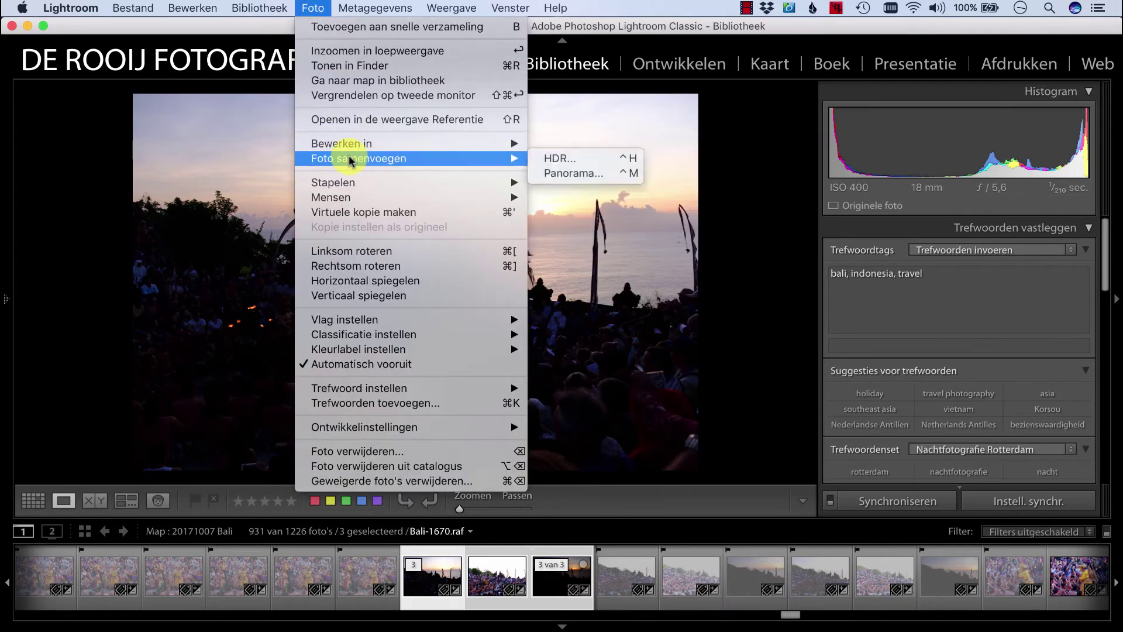
left_click(596, 157)
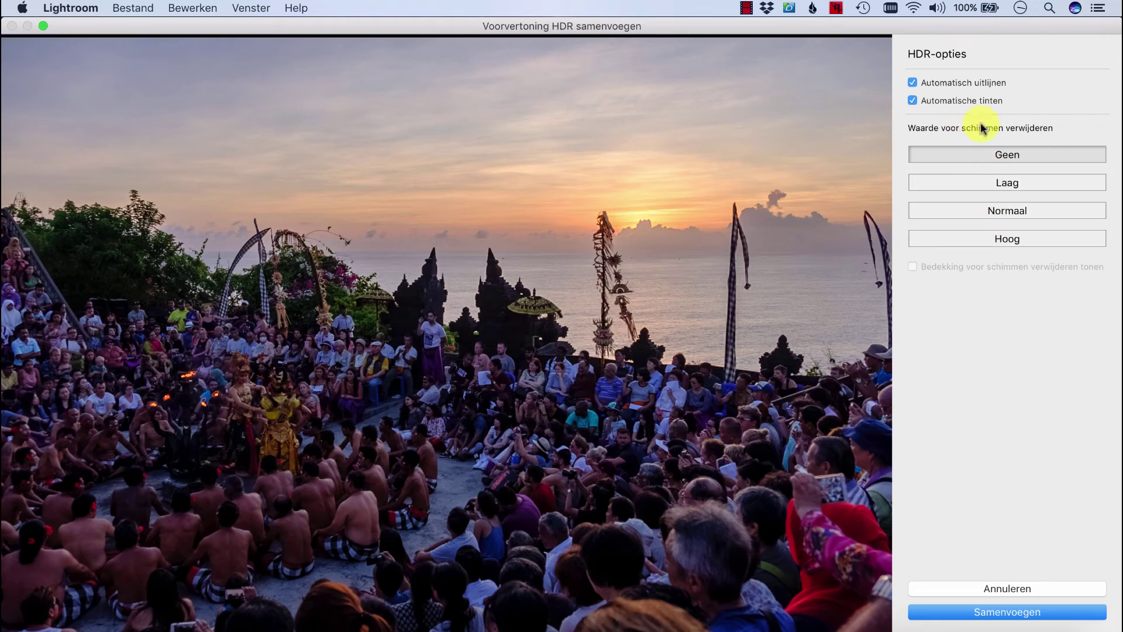
Step: Set the deghost amount to Normaal and turn on the deghost overlay
left_click(1004, 214)
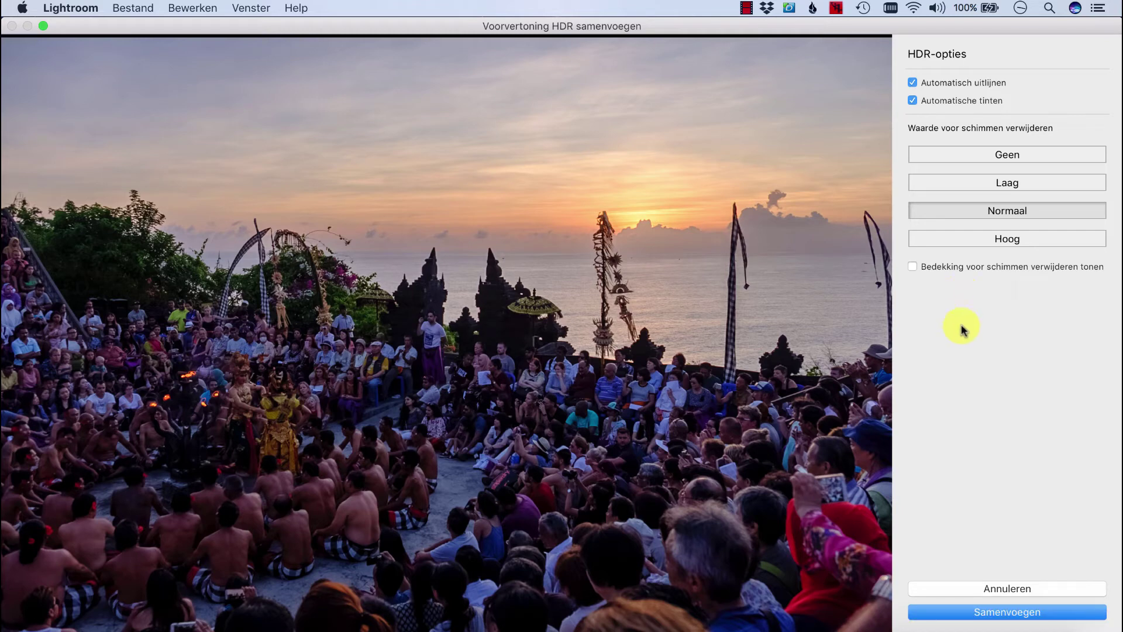
left_click(913, 268)
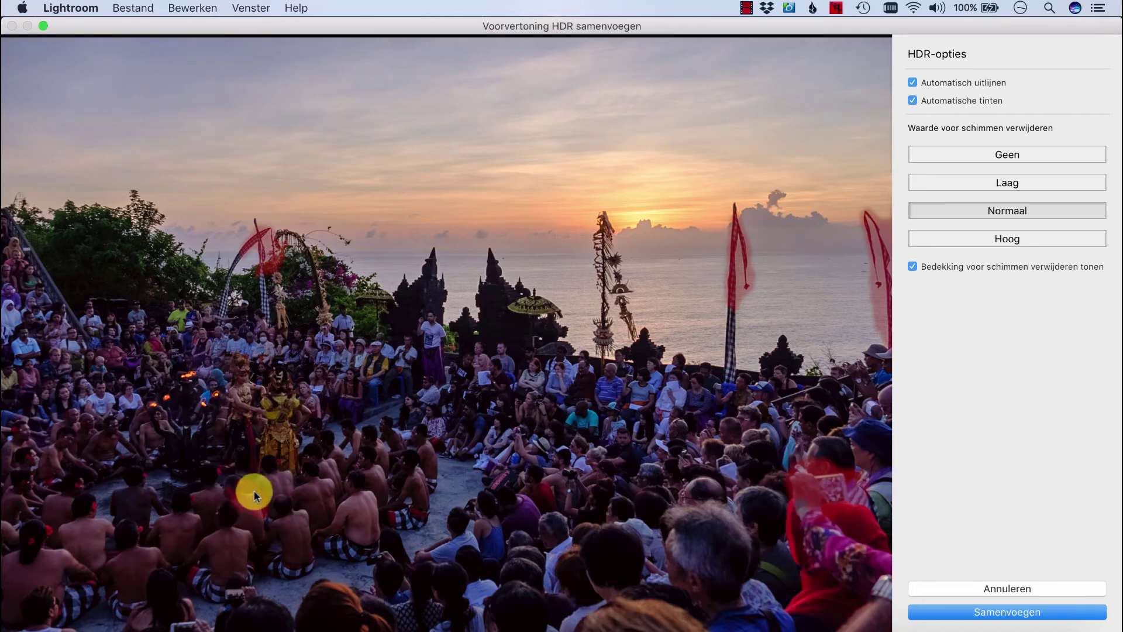
Step: Hide the deghost overlay and raise the deghost amount to Hoog
left_click(936, 268)
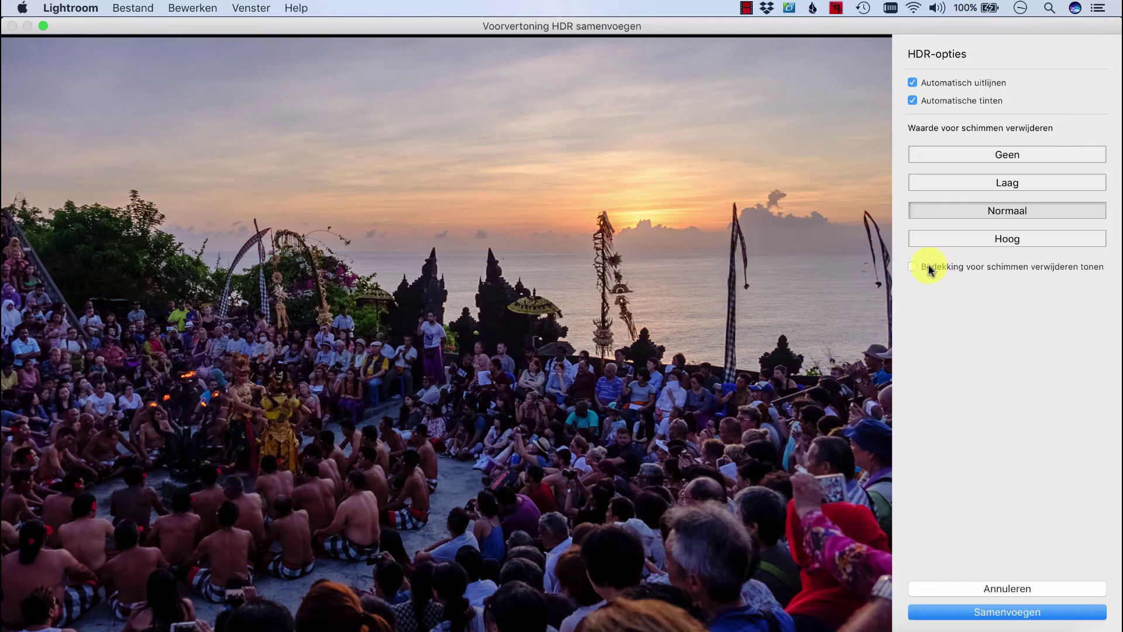
left_click(1008, 234)
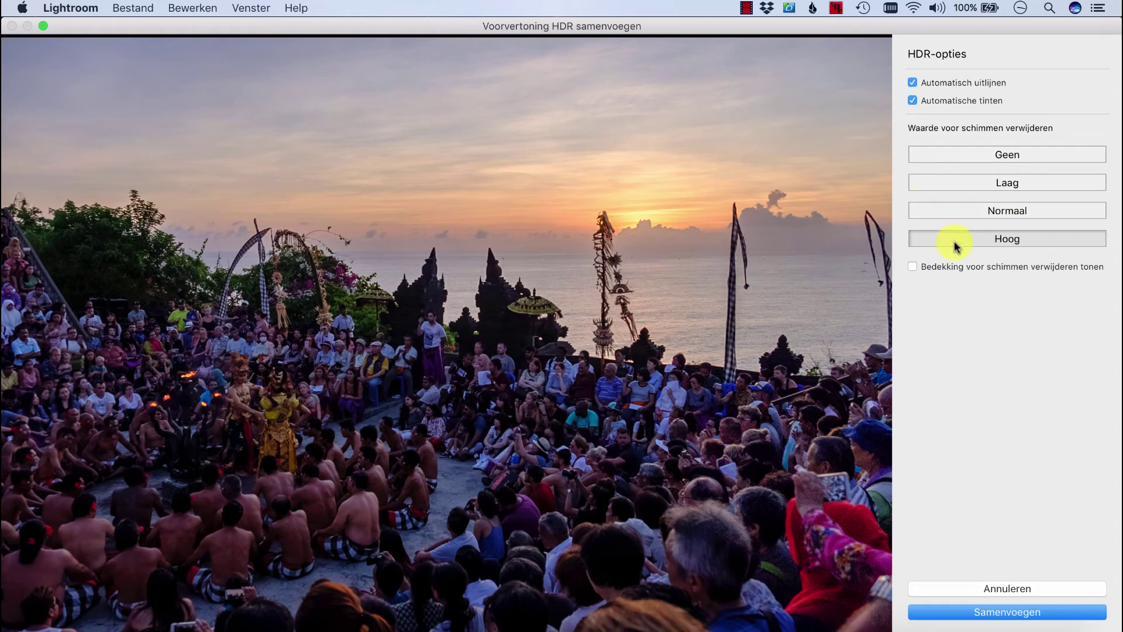
left_click(913, 267)
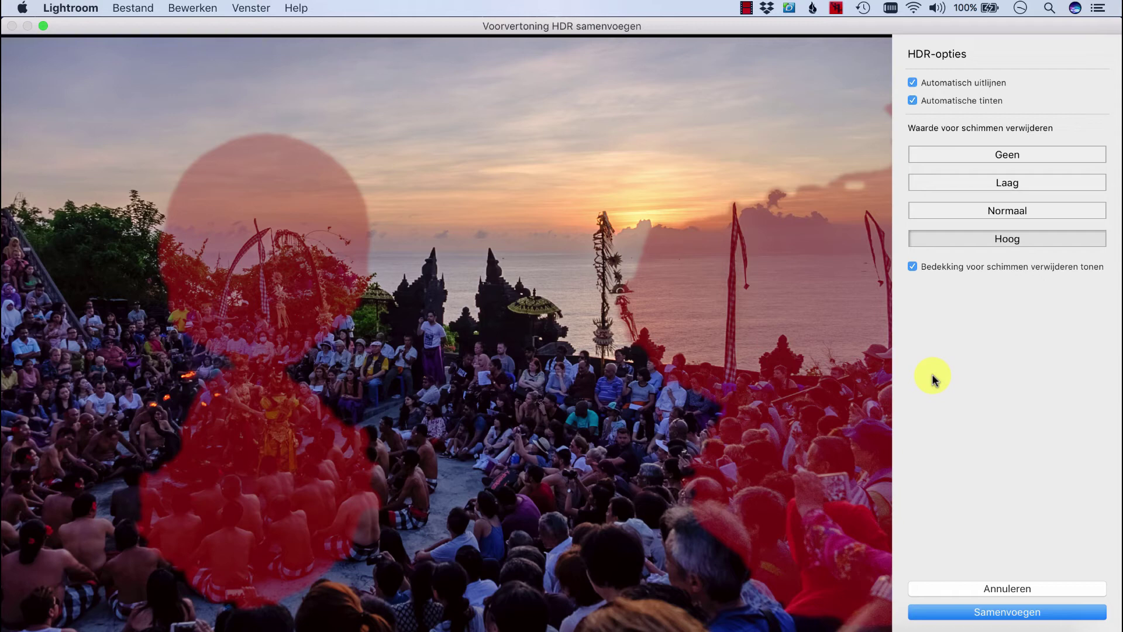
left_click(950, 268)
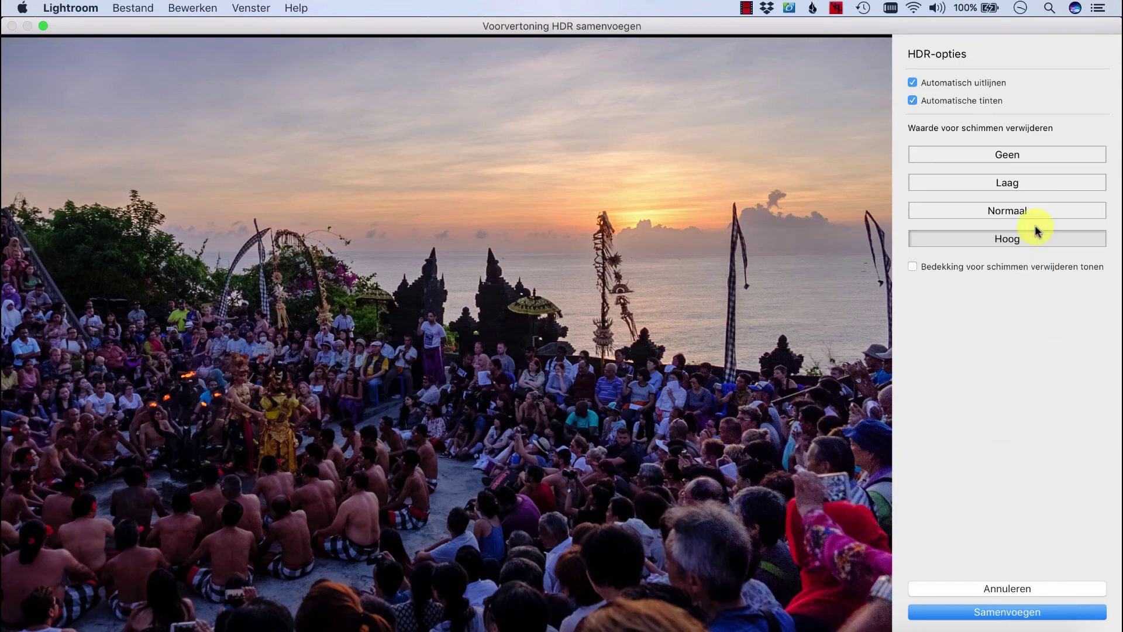
Step: Set the HDR merge's deghost amount to Laag, keeping the overlay hidden
left_click(1014, 189)
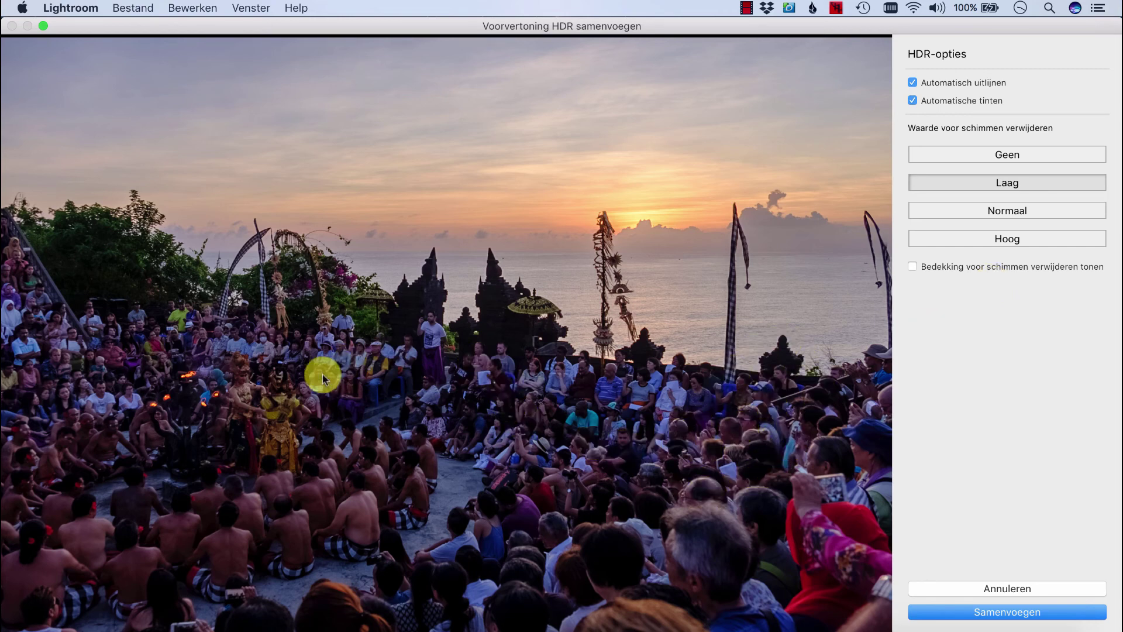
left_click(1011, 183)
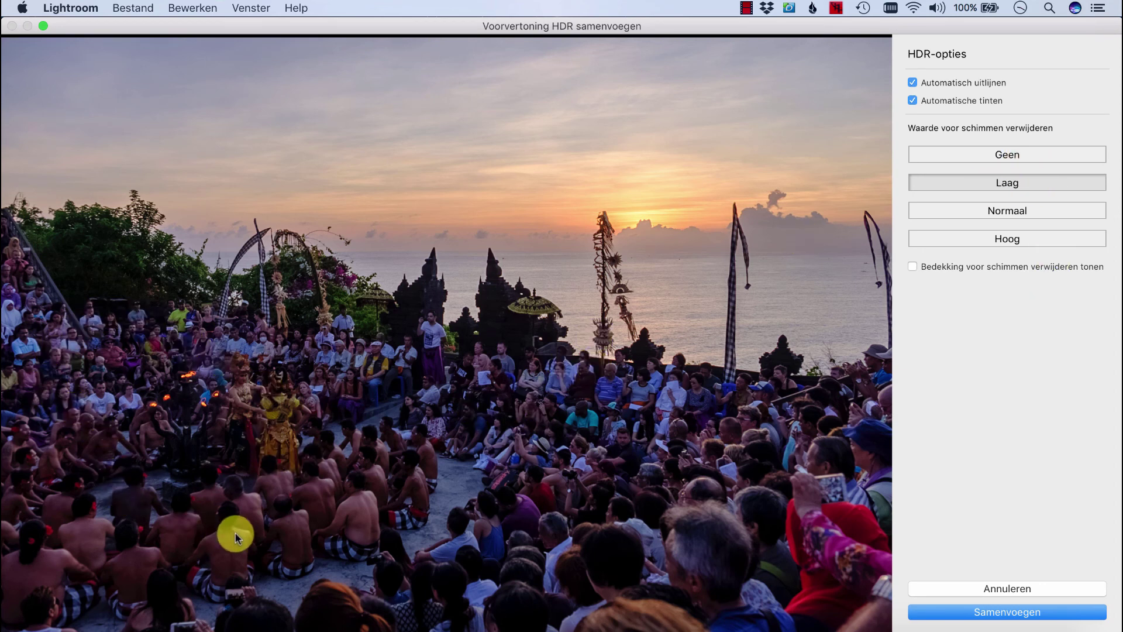
left_click(1001, 186)
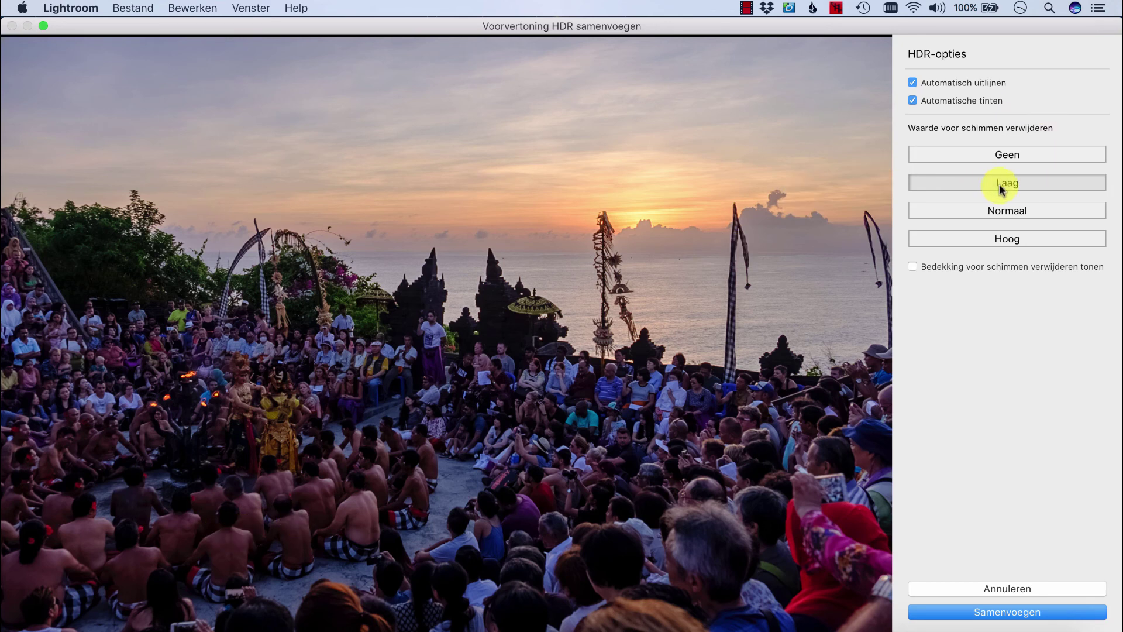